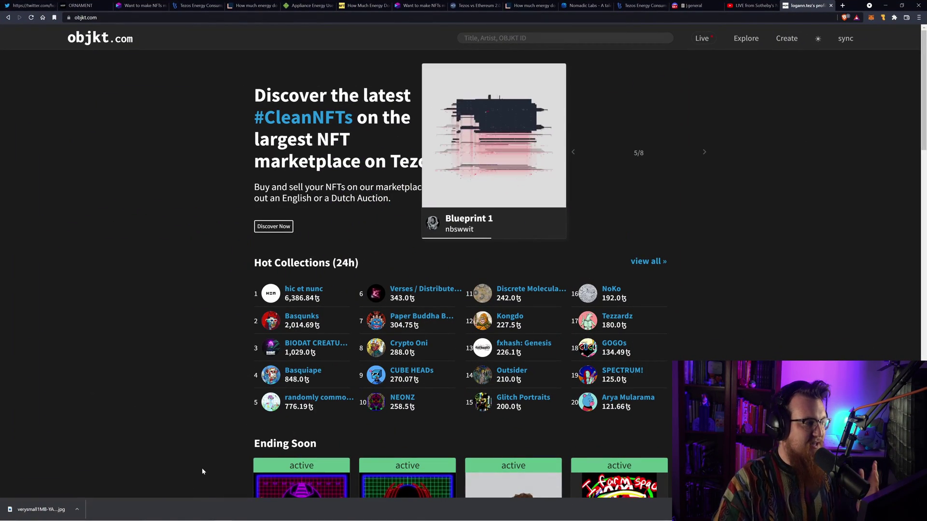
Step: Connect the Temple wallet to objkt.com and sign the identity message to log in
click(844, 41)
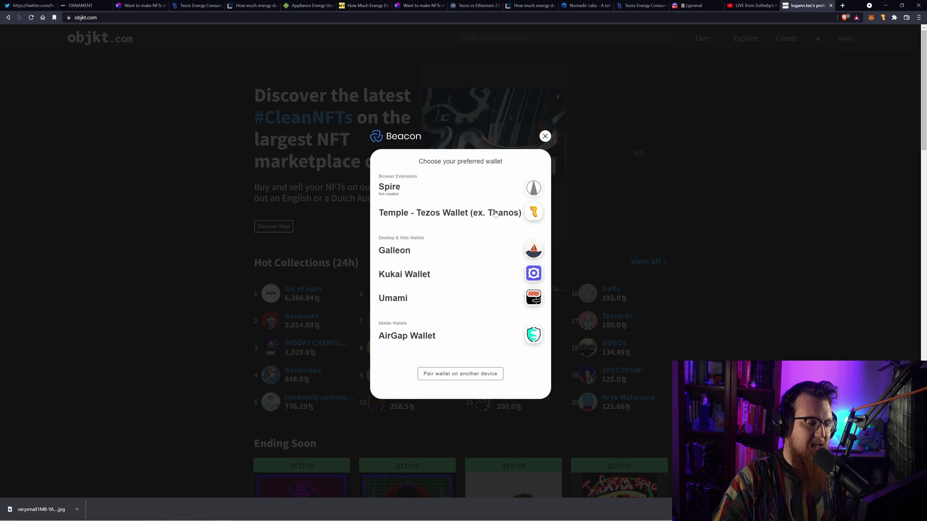
click(495, 213)
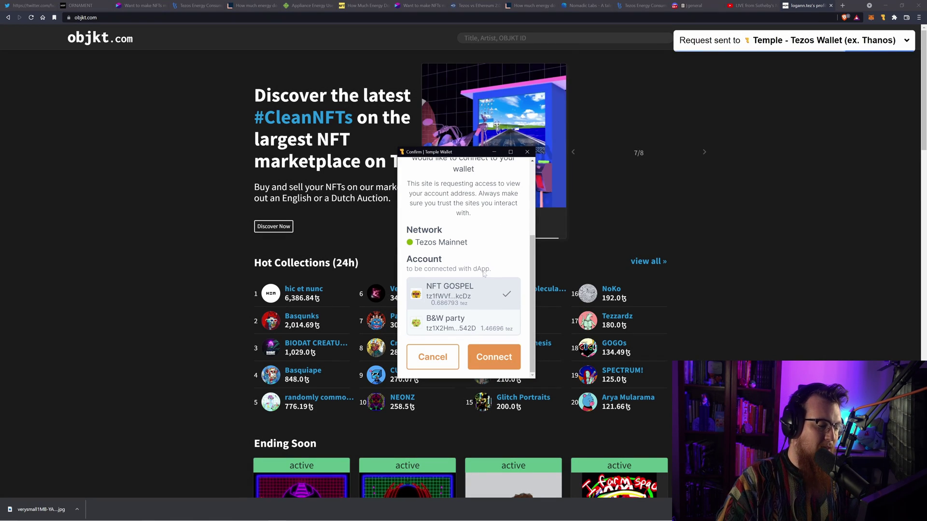
click(463, 323)
click(494, 357)
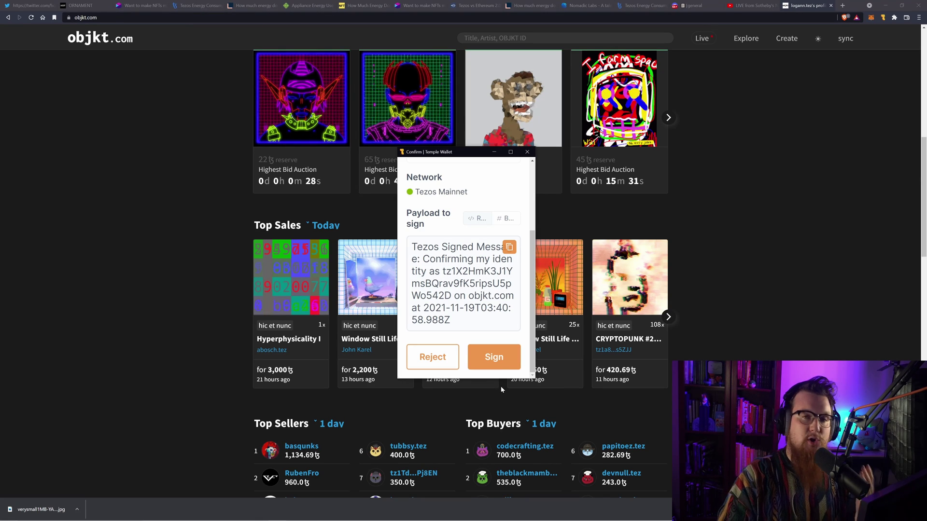
click(493, 356)
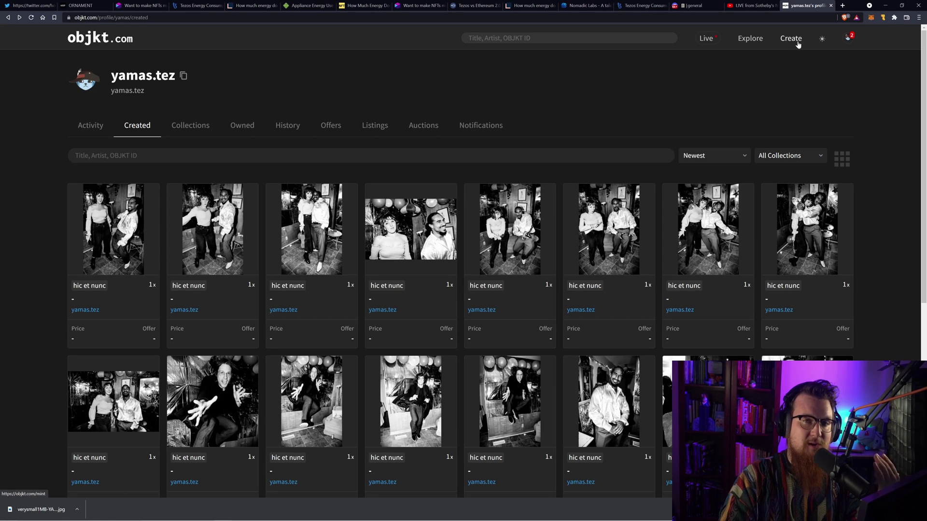
Step: Go to objkt.com's Create page for minting a new token
click(798, 44)
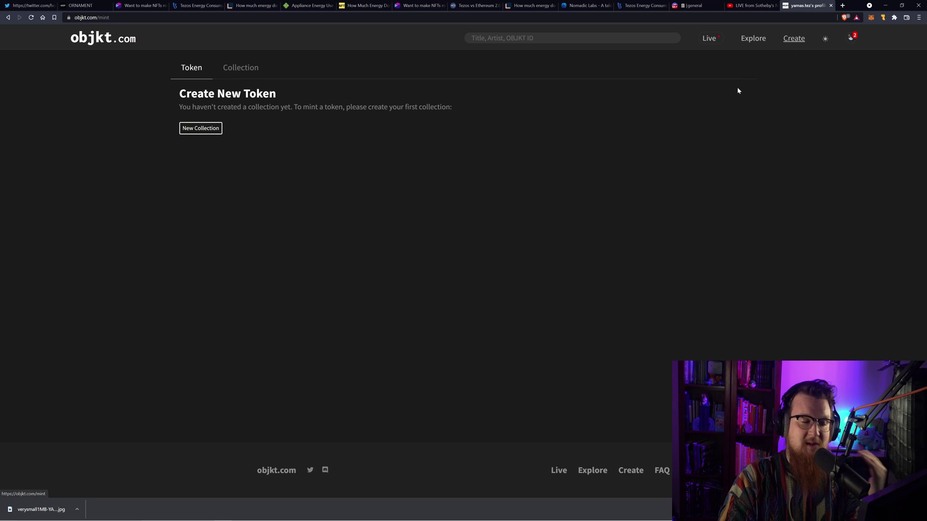
Step: Fill in the YAMAS collection with logo NEWNEWSMALL1MB.jpg and a photography description, then submit it
click(248, 72)
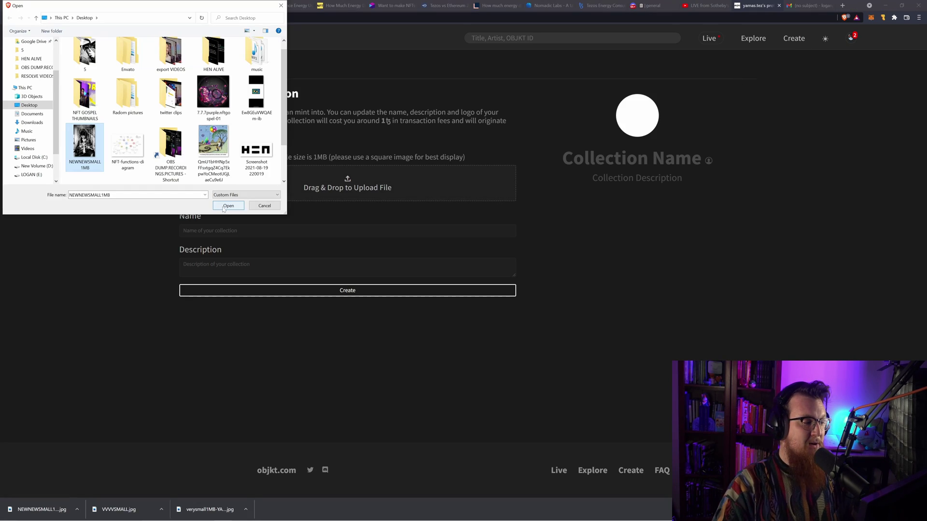
click(232, 205)
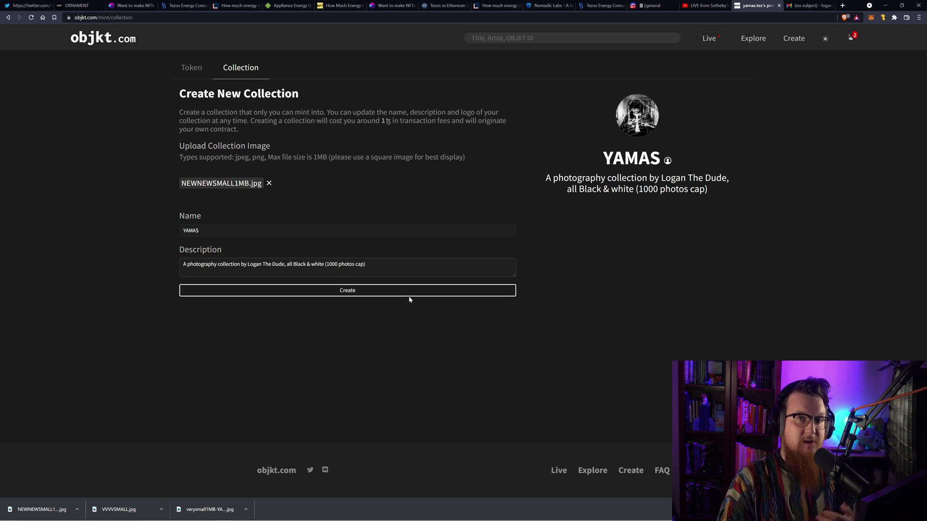
click(368, 291)
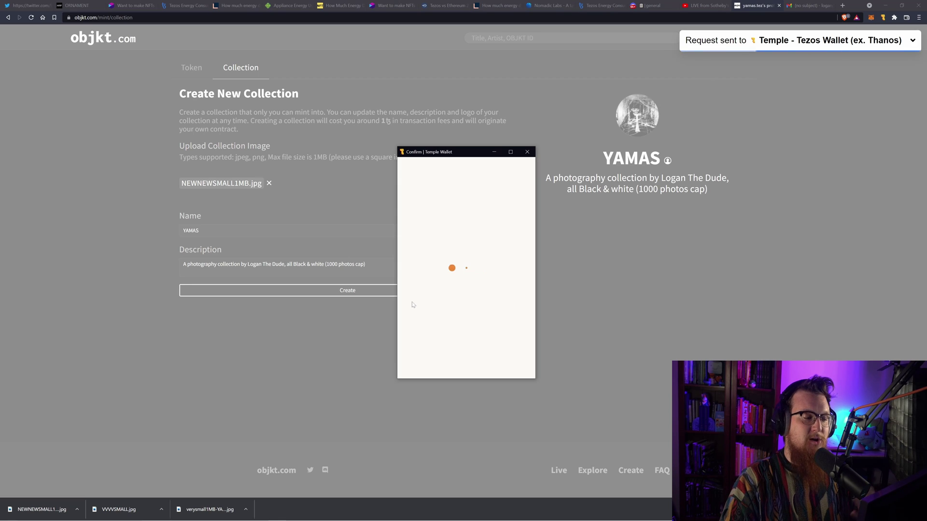
Step: Approve the YAMAS collection creation fees in Temple Wallet
scroll(464, 265, down, 2)
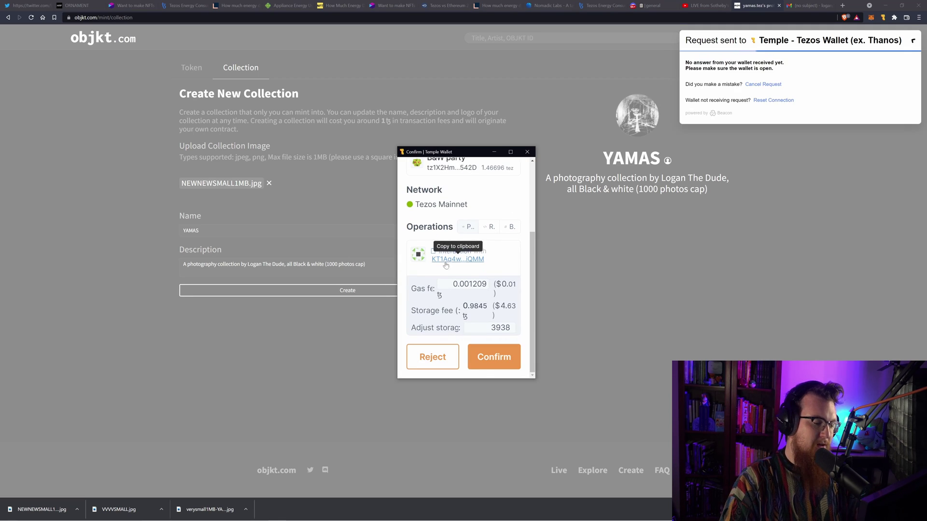
click(491, 358)
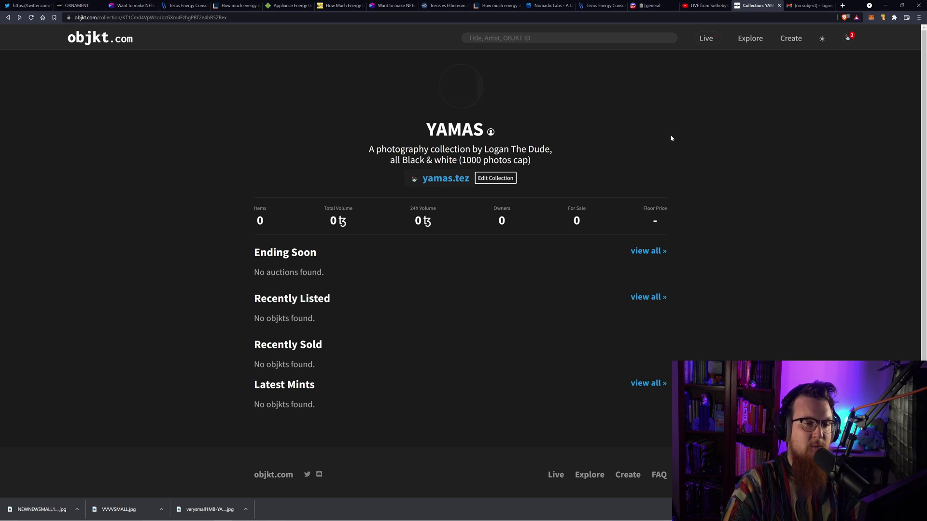
Step: Start a new token by uploading the black-and-white photo of a man in a hat
click(791, 39)
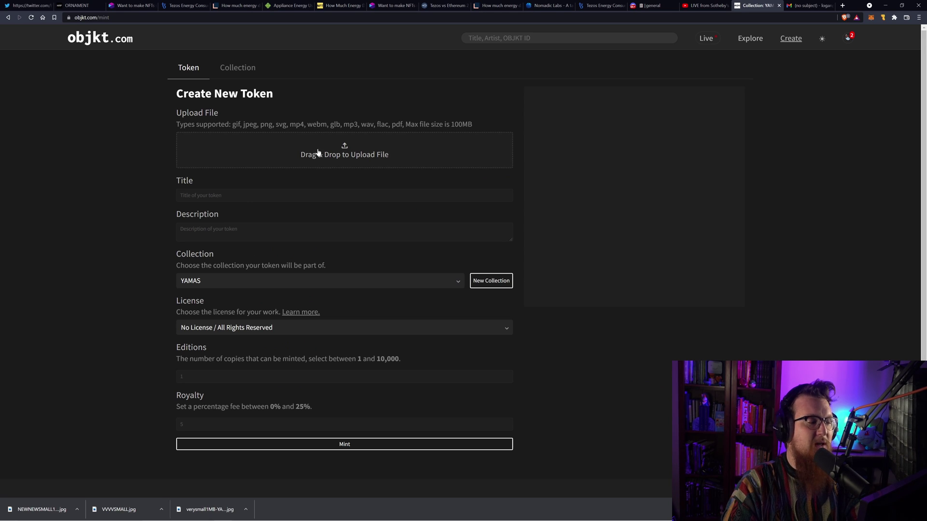
click(316, 164)
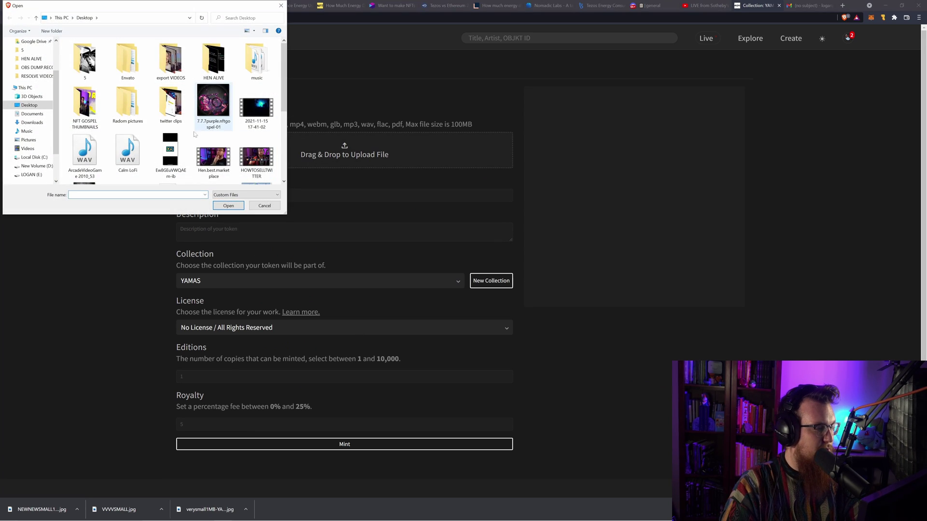
scroll(186, 137, down, 5)
double_click(84, 152)
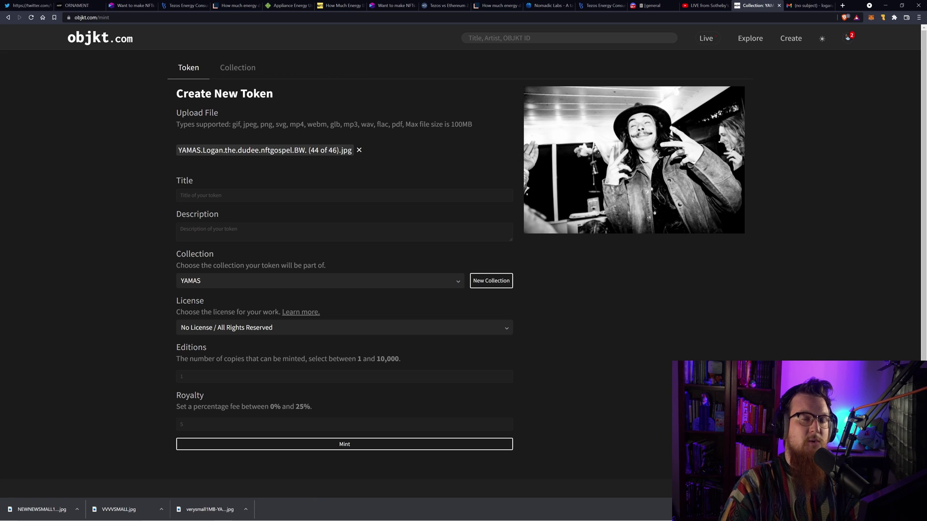
drag(232, 125, 279, 125)
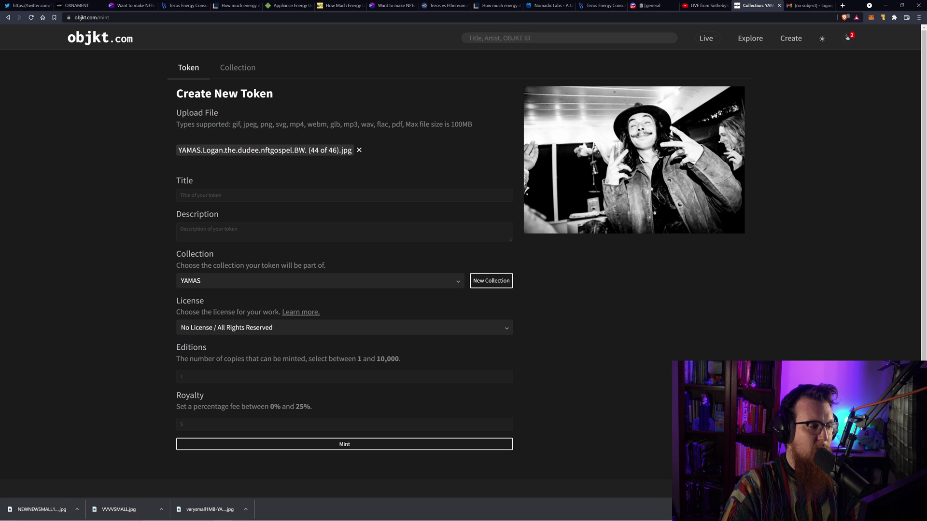
drag(307, 125, 375, 125)
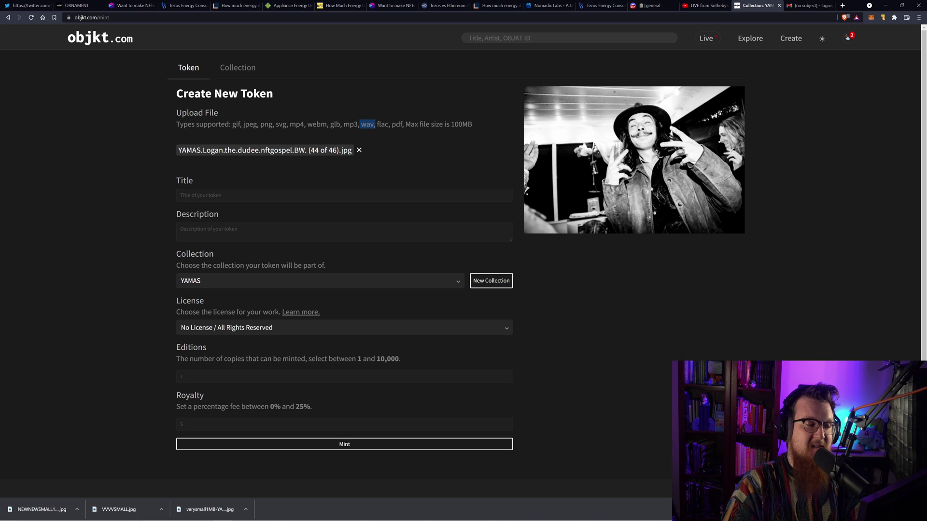
Step: Keep YAMAS as the collection and No License / All Rights Reserved as the licence
drag(414, 126, 468, 125)
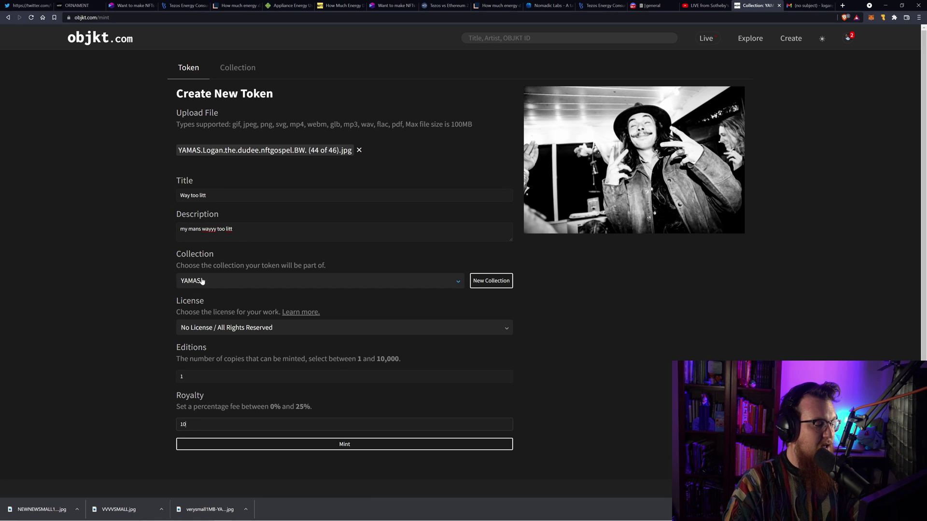
click(323, 283)
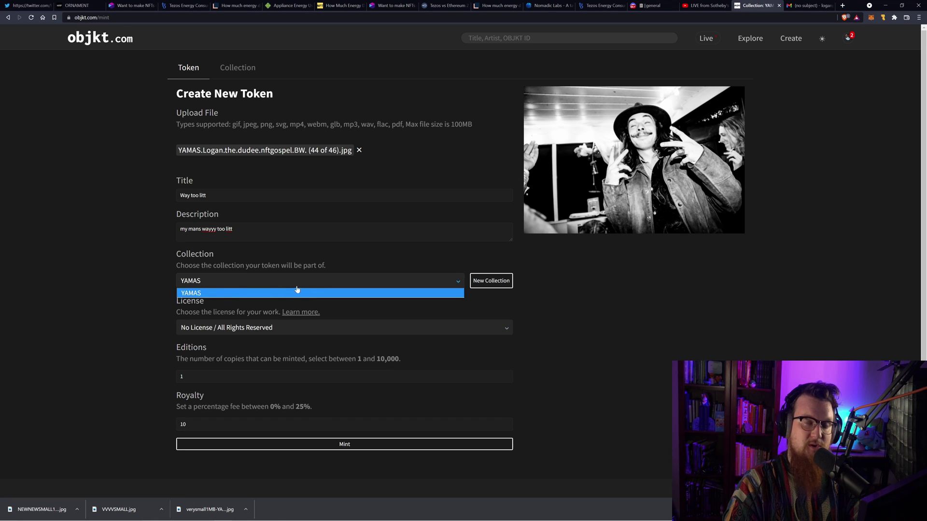
click(116, 280)
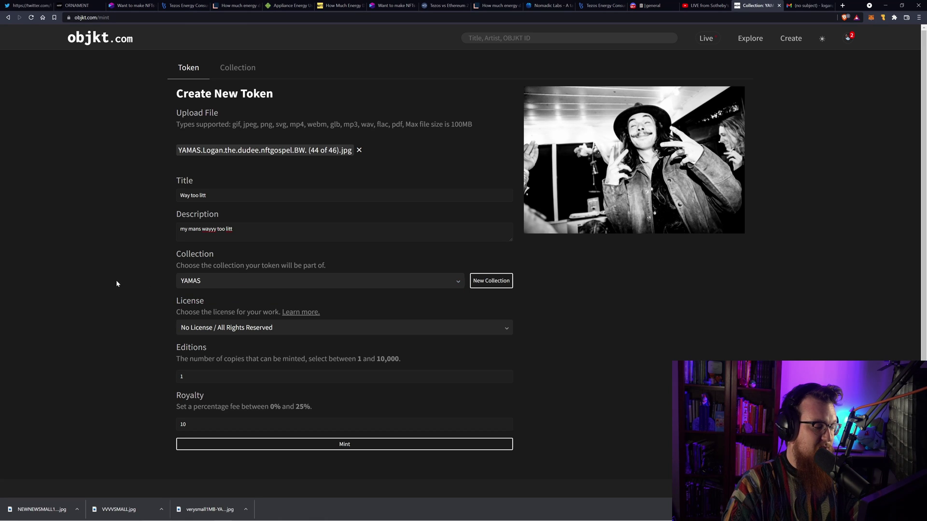
click(215, 328)
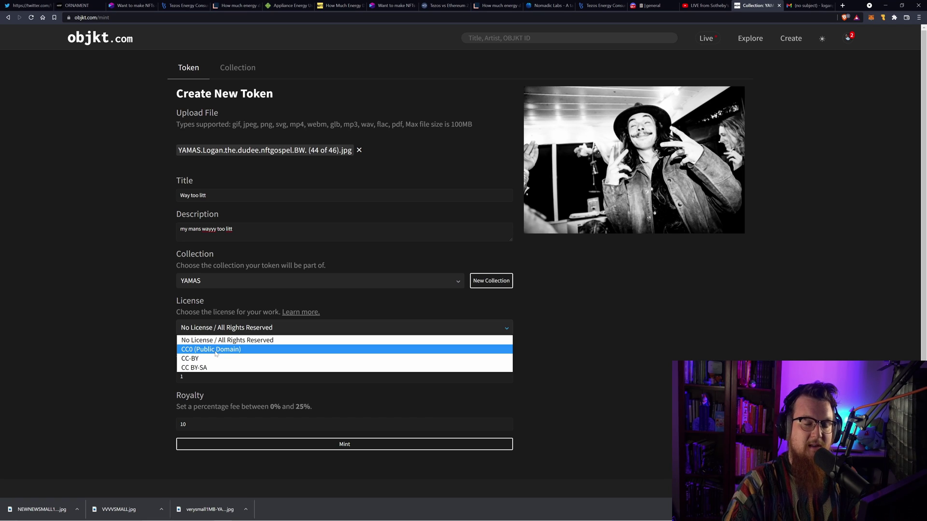
click(216, 340)
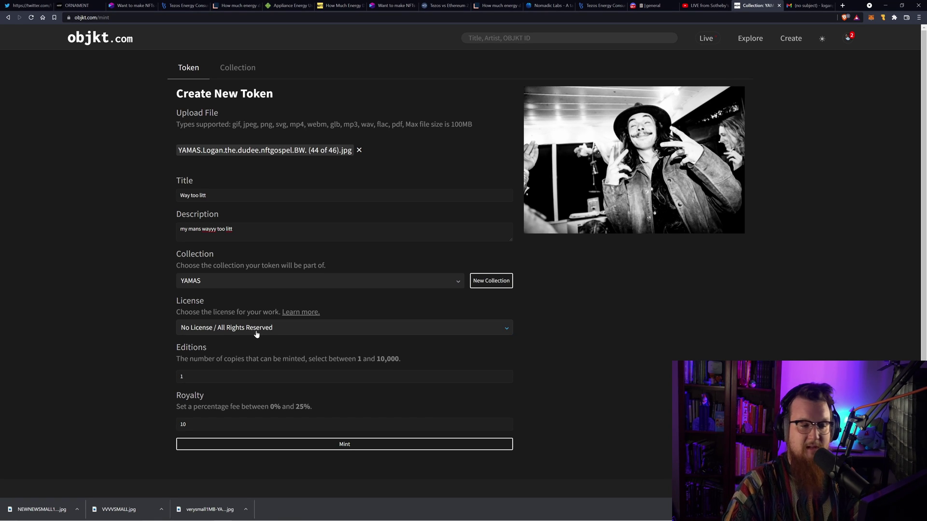
Step: Set the token to 1 edition with a 10% royalty
scroll(256, 333, down, 1)
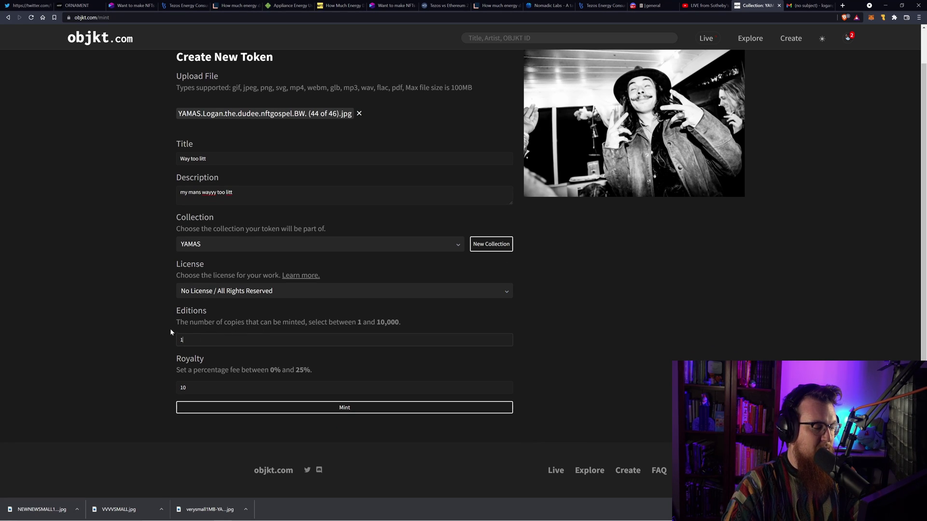
drag(371, 322, 391, 321)
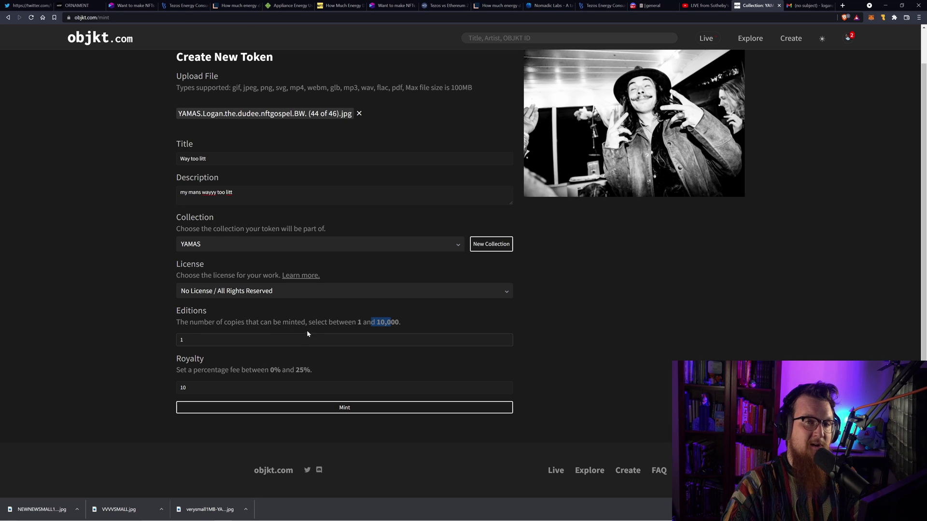
drag(370, 322, 406, 327)
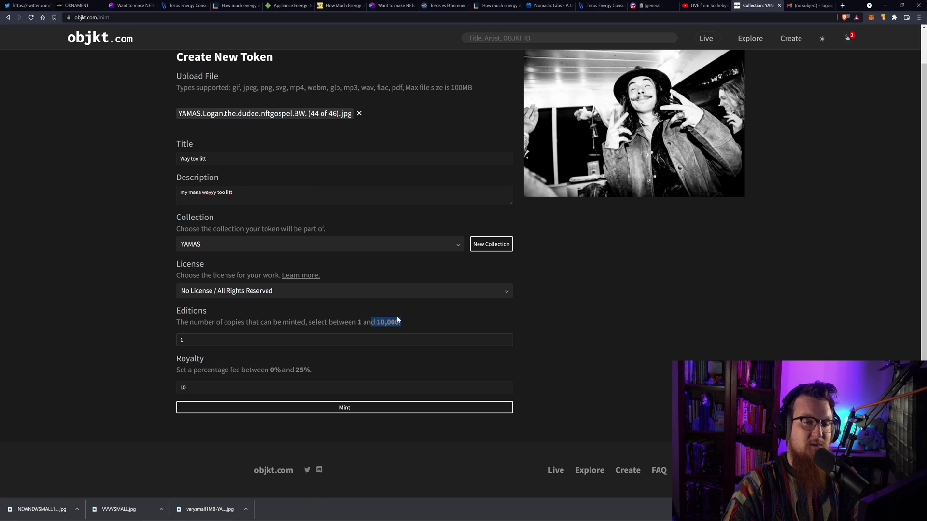
click(166, 332)
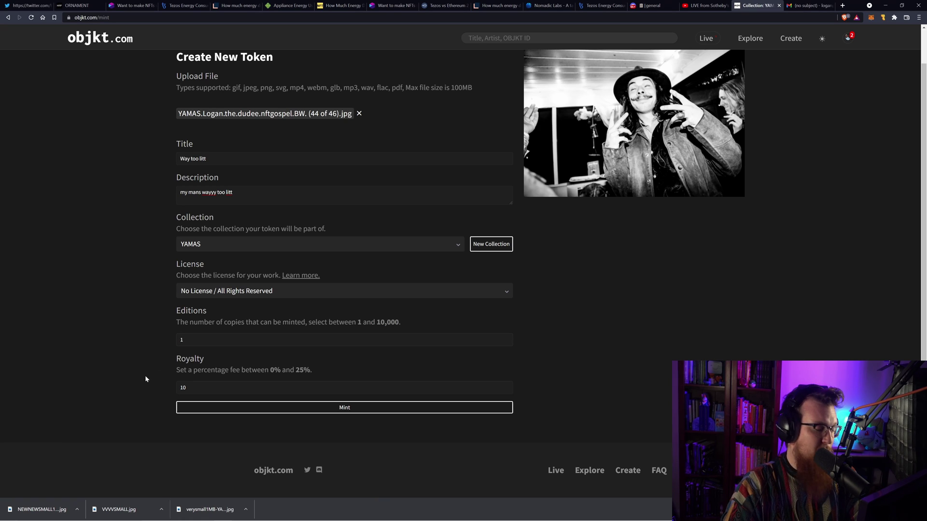
click(180, 388)
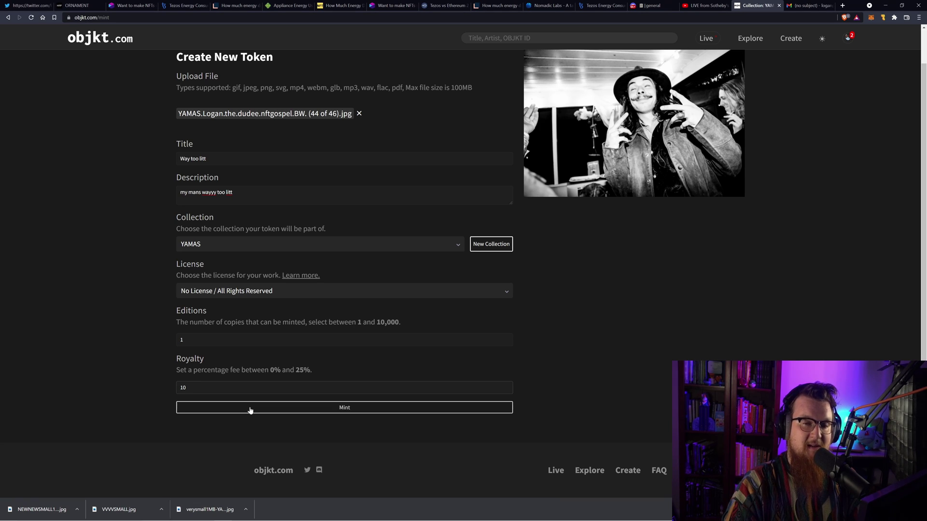
click(250, 410)
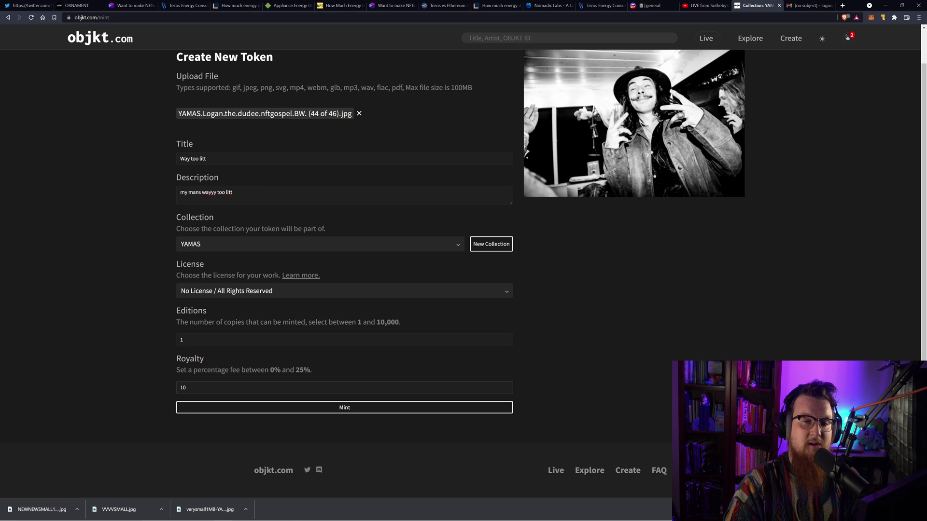
Step: Mint 'Way too litt' and confirm the operation in Temple Wallet
click(315, 409)
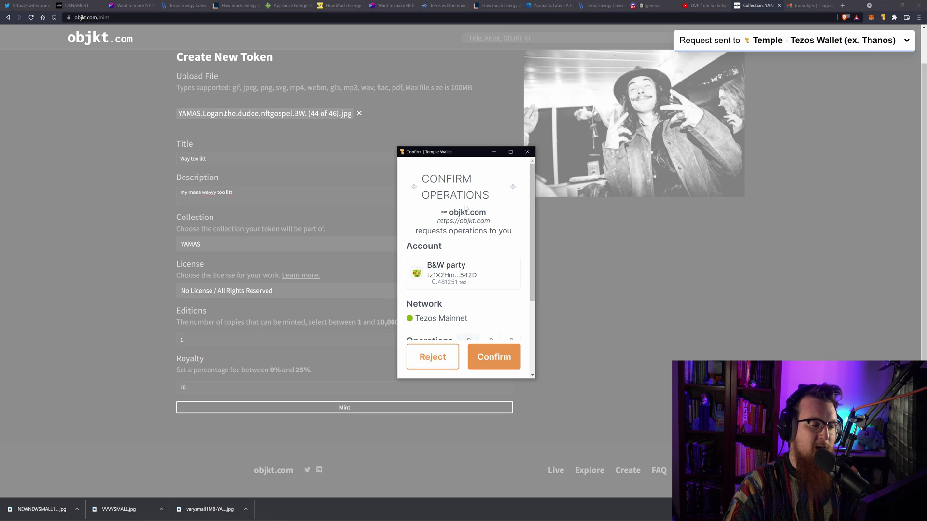
scroll(464, 212, down, 3)
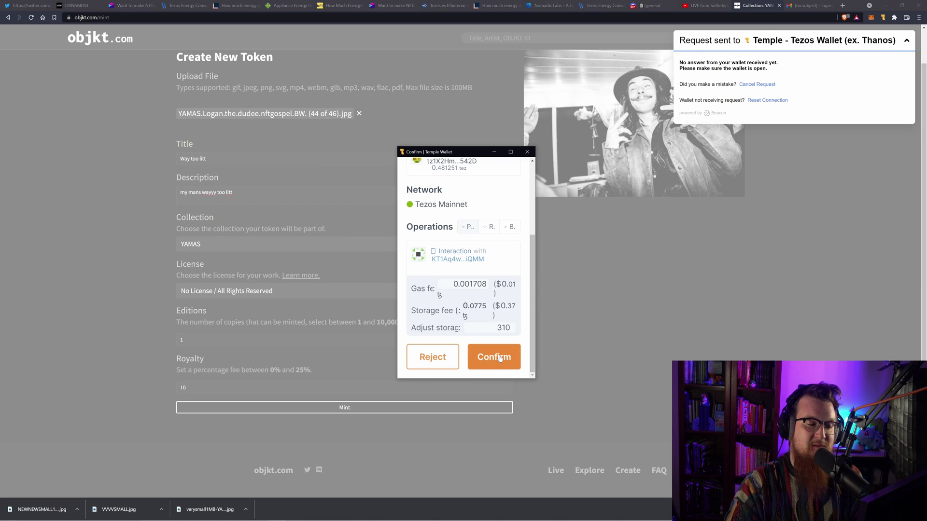
click(500, 358)
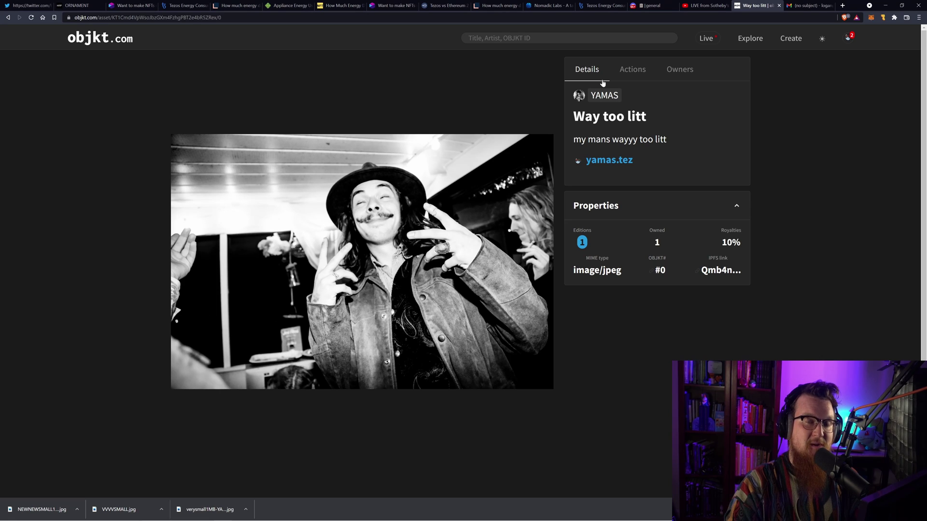
Step: Enter a sale listing of 1 edition at 19 tez each under the token's Actions
click(628, 71)
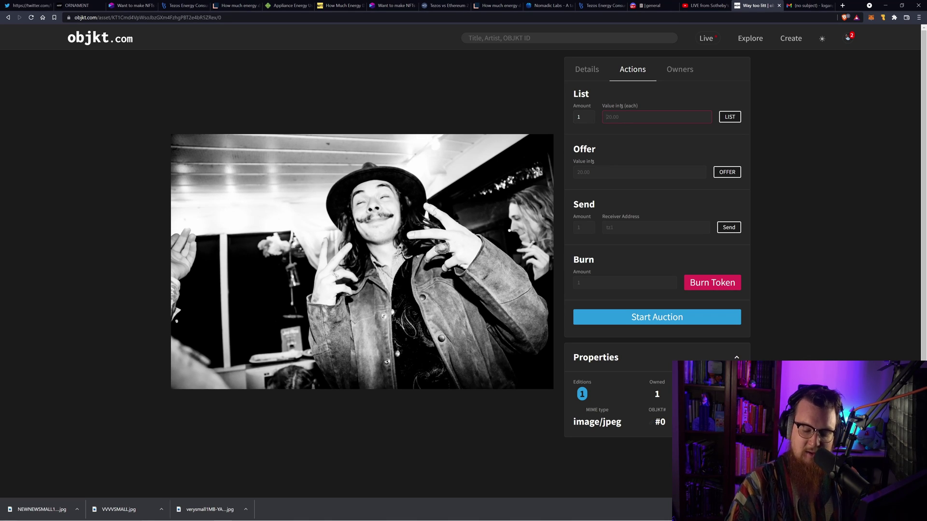
key(Tab)
text(19)
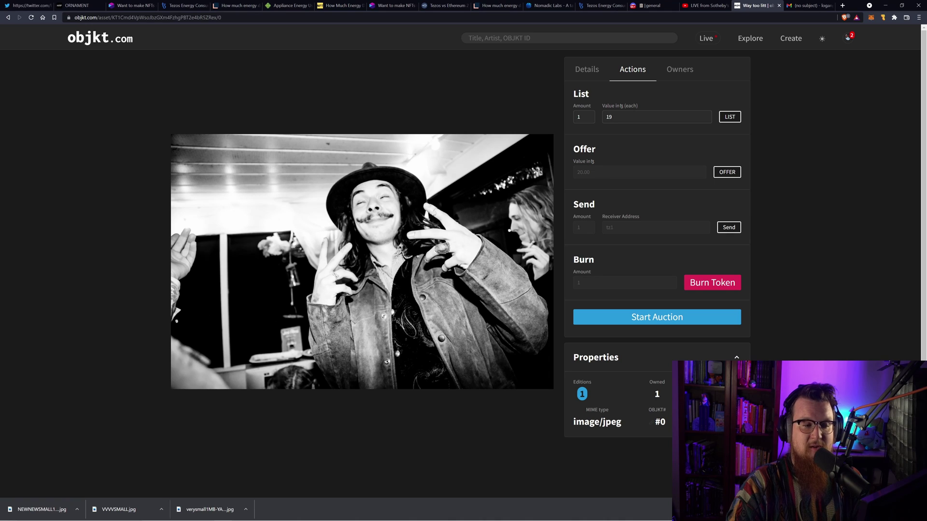
click(579, 117)
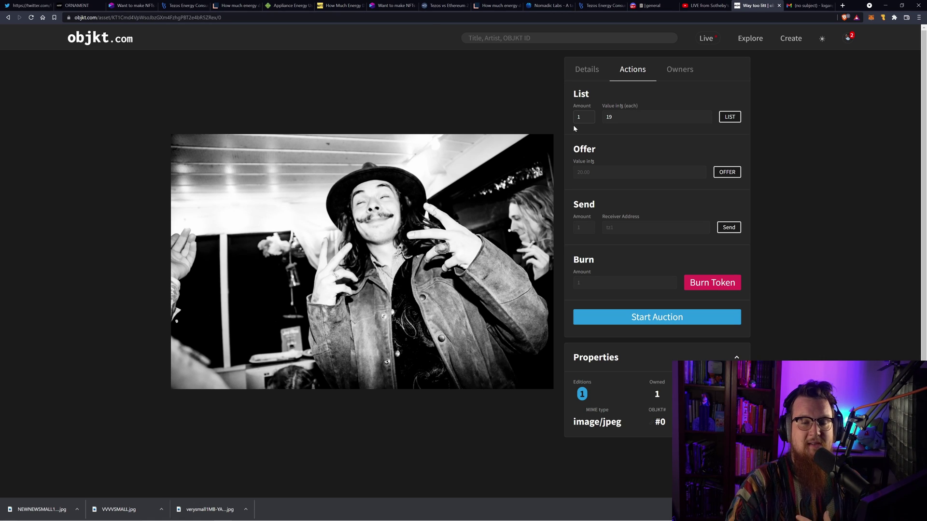
click(657, 117)
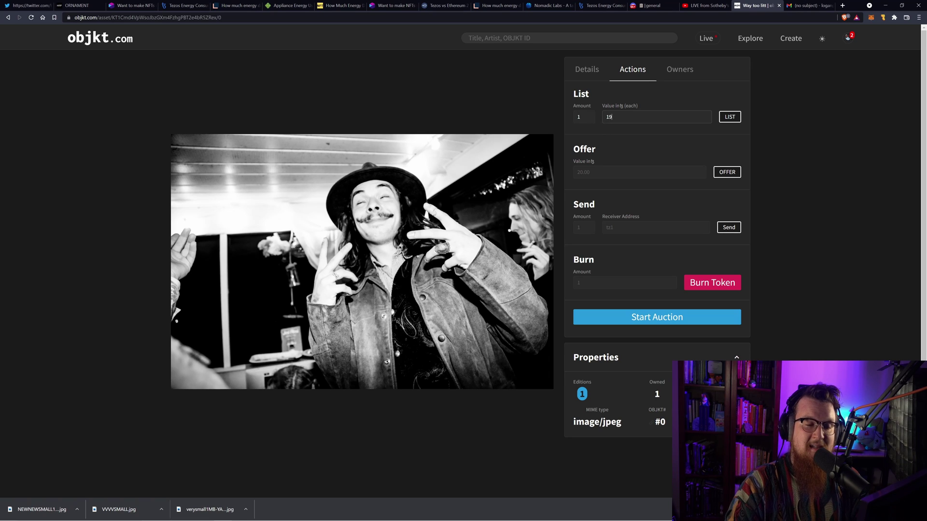
Step: Submit the 1-edition, 19 tez listing and confirm it in Temple Wallet
click(730, 120)
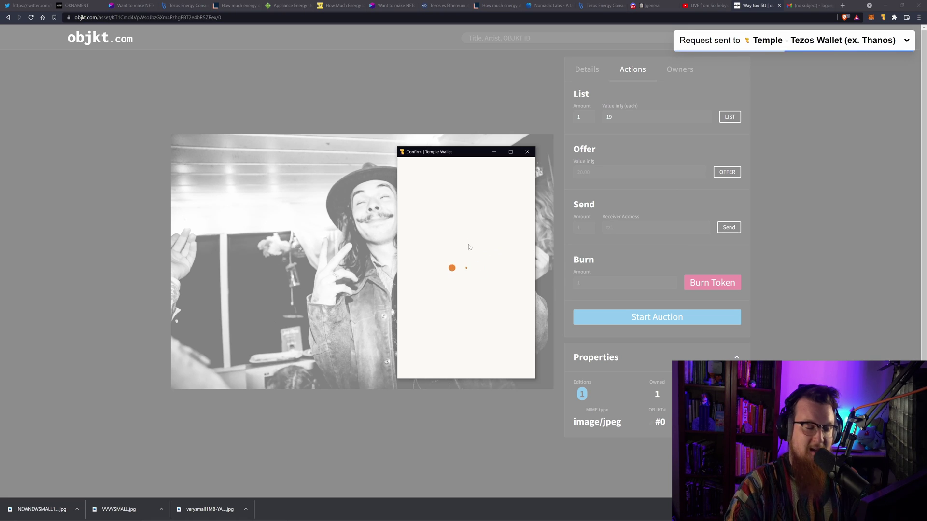
scroll(499, 262, down, 5)
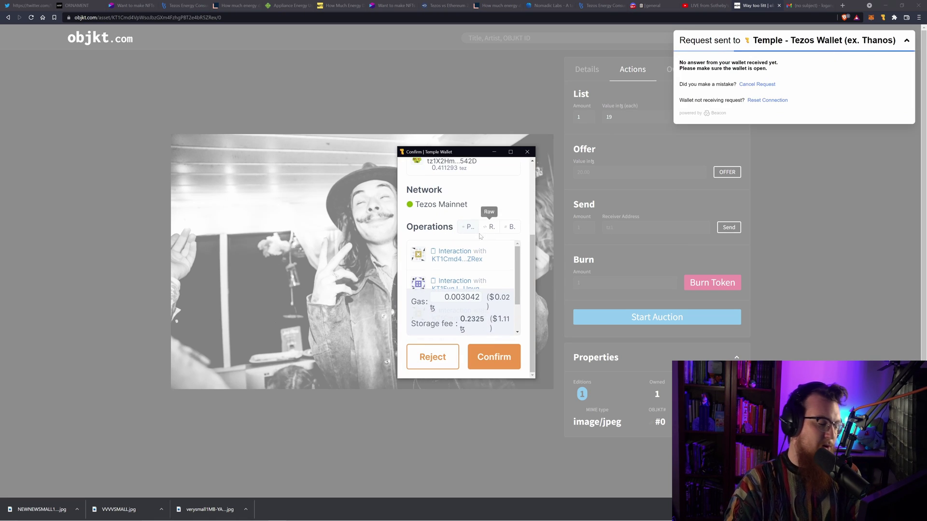
scroll(499, 262, down, 2)
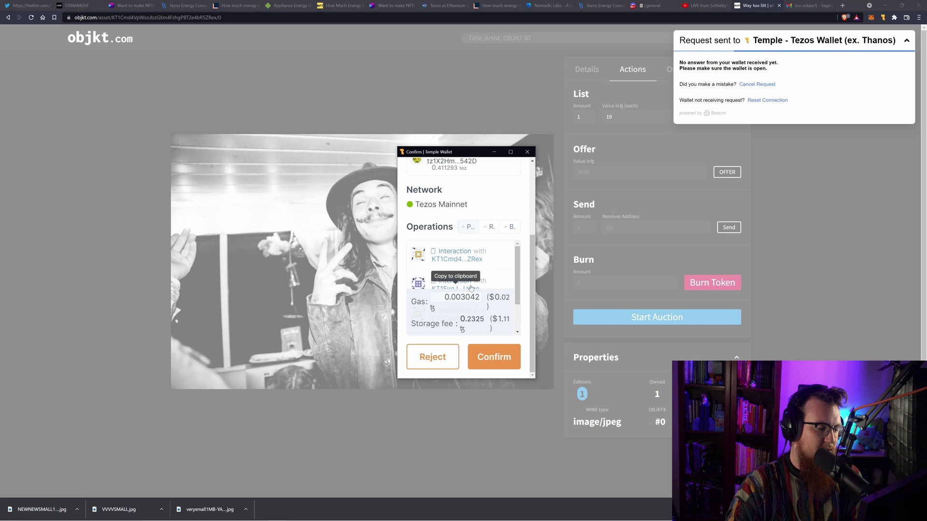
click(492, 357)
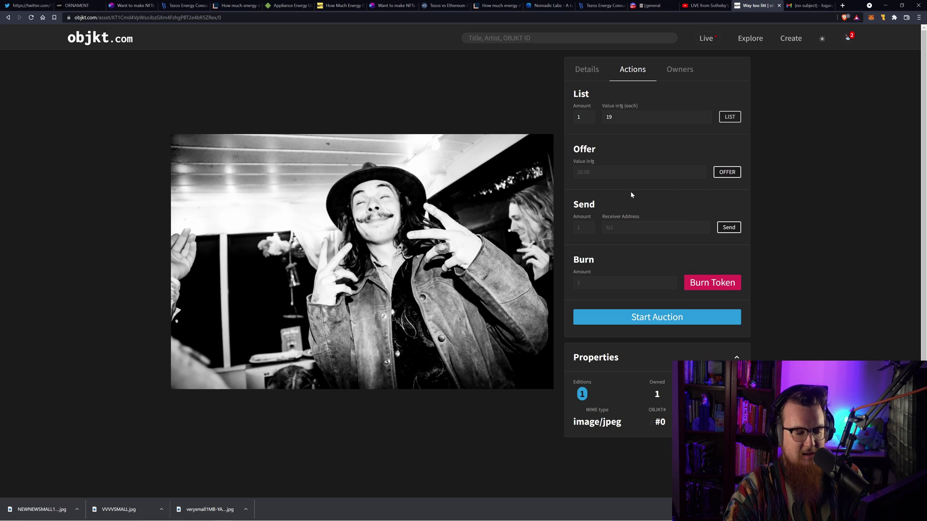
Step: Return to the token's Details and reload to show the 19 tez listing
click(581, 71)
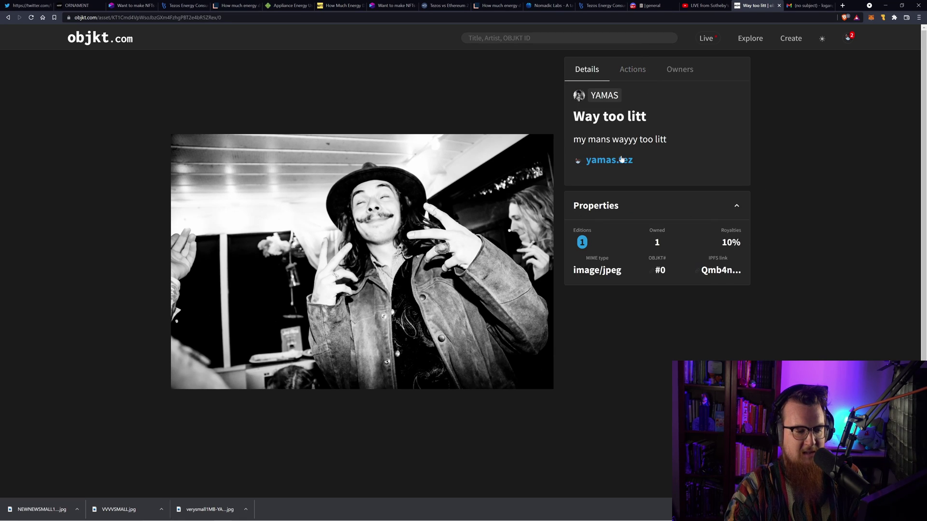
click(31, 18)
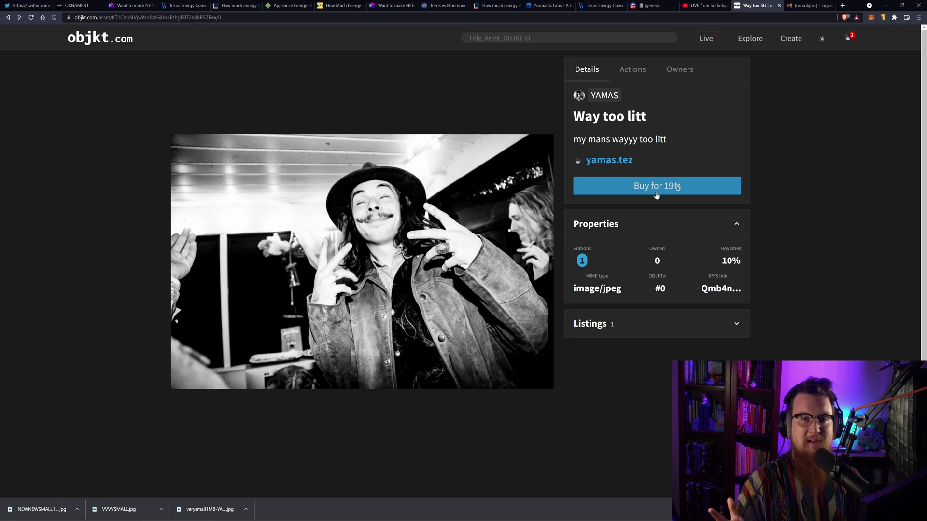
Step: Check the token's Actions, Details and Owners tabs to confirm the creator's single 19 tez listing
click(623, 77)
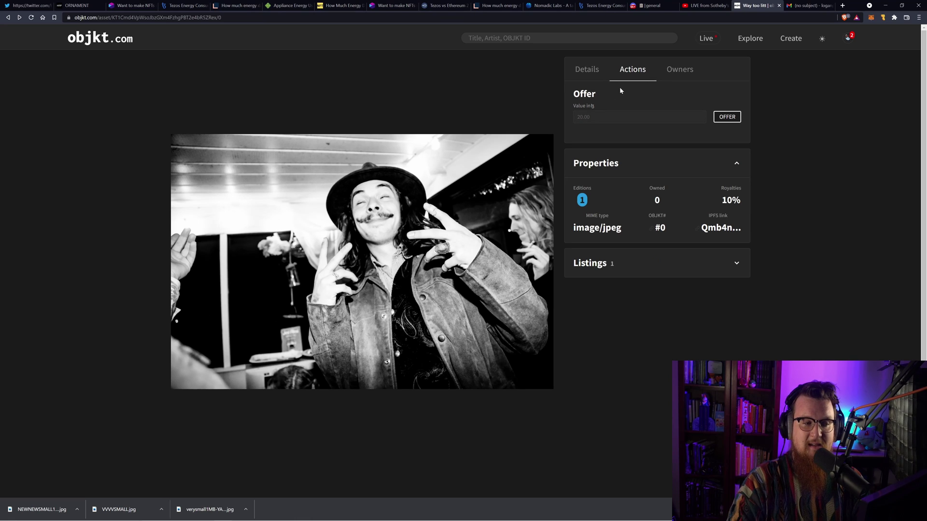
click(590, 75)
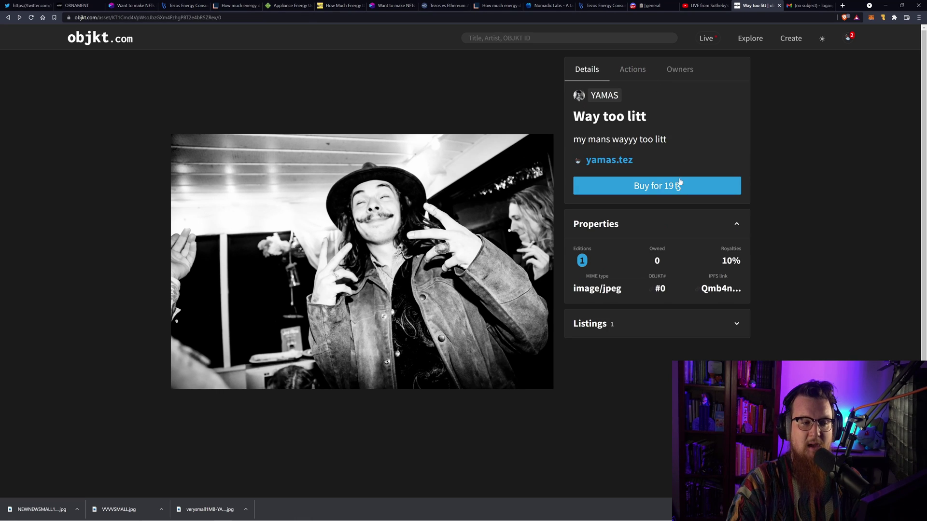
click(632, 69)
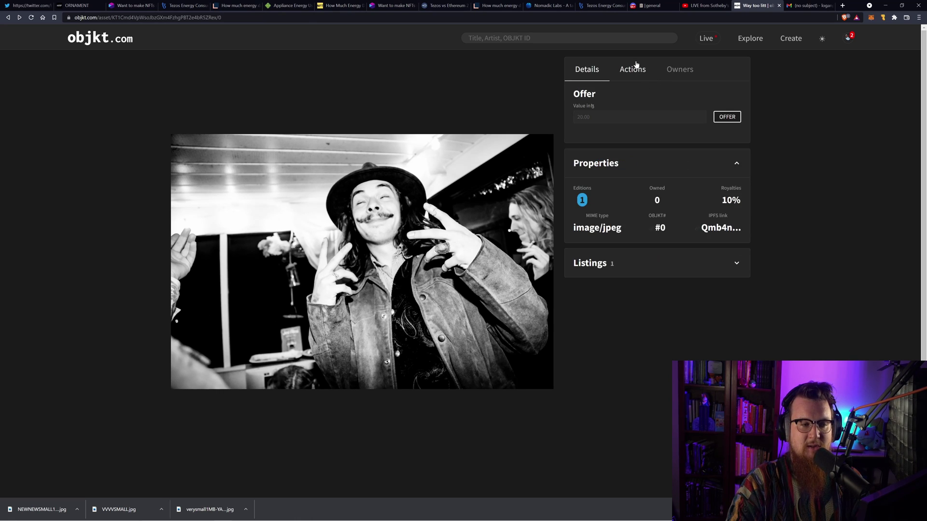
click(671, 69)
click(579, 75)
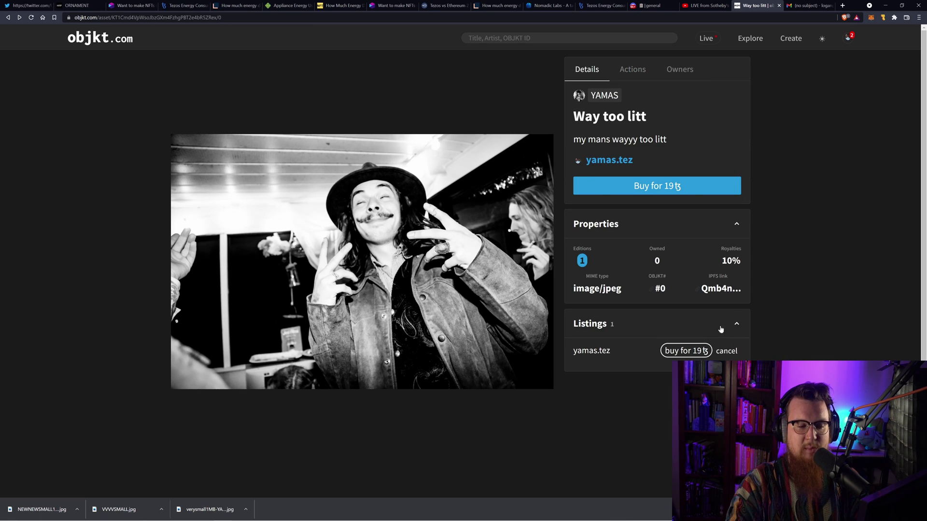
click(628, 70)
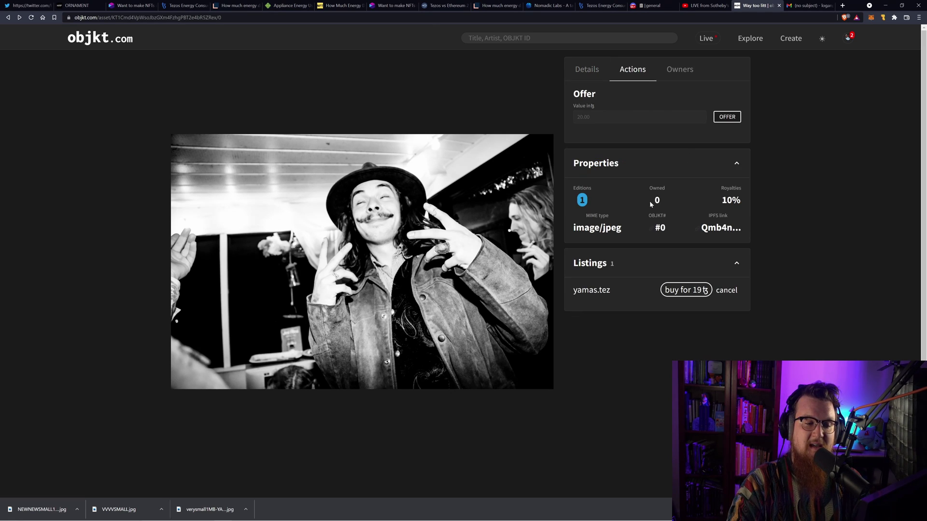